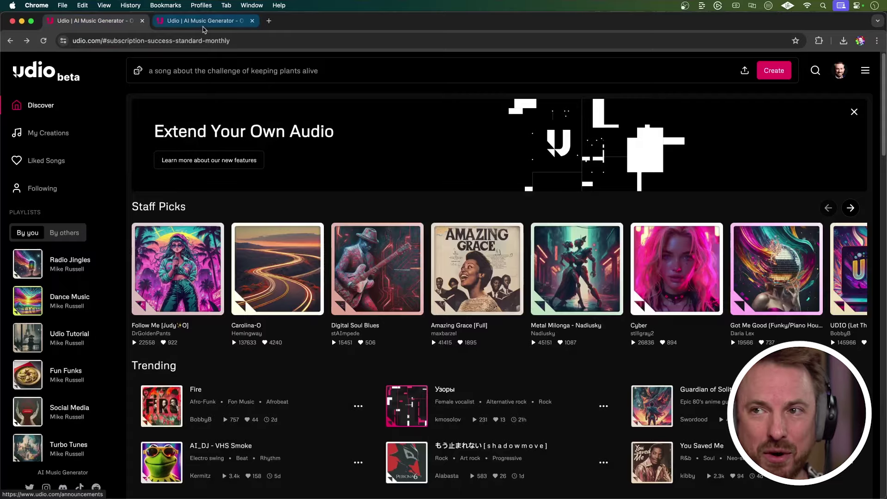
Open Udio's announcements in a new tab, then upload an audio file after confirming usage rights
left_click(203, 27)
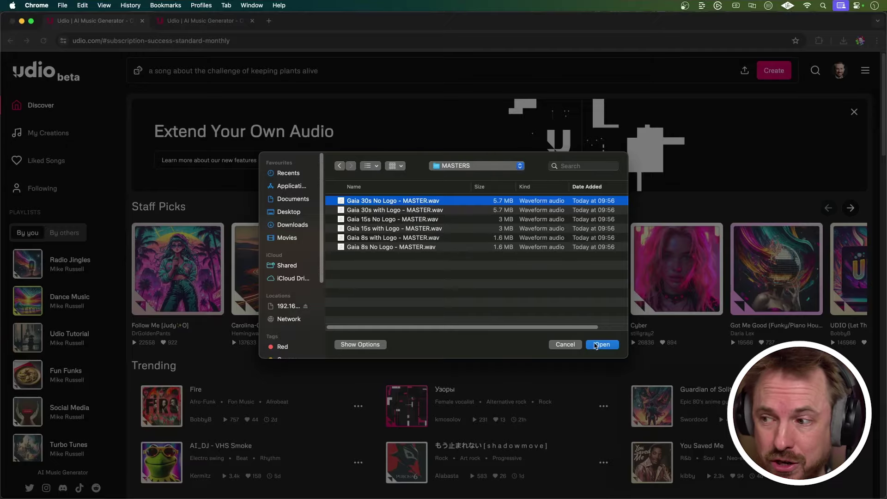
left_click(596, 347)
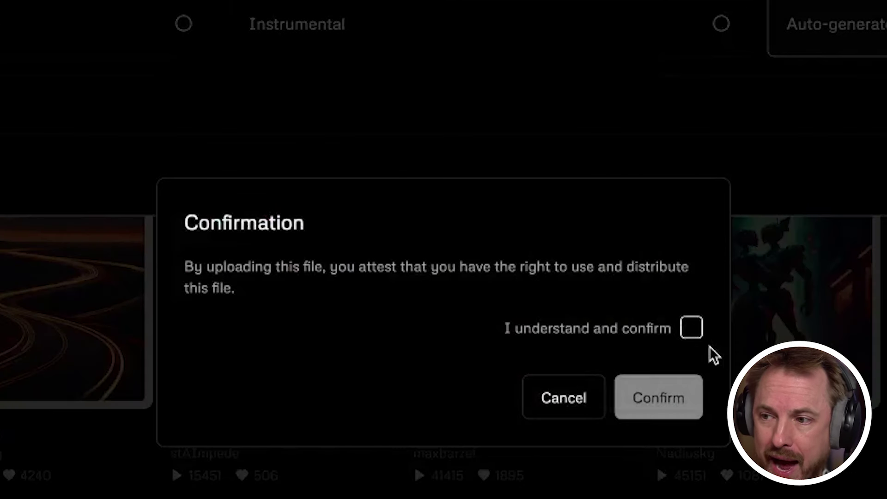
left_click(692, 329)
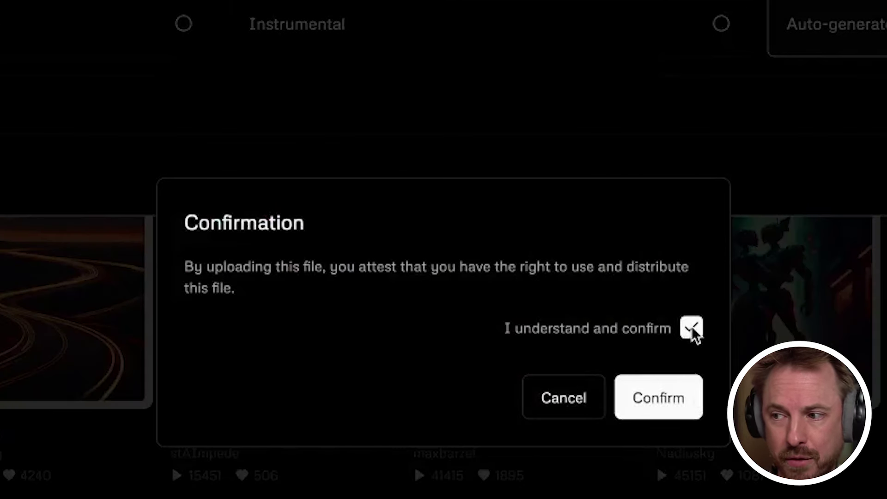
left_click(684, 403)
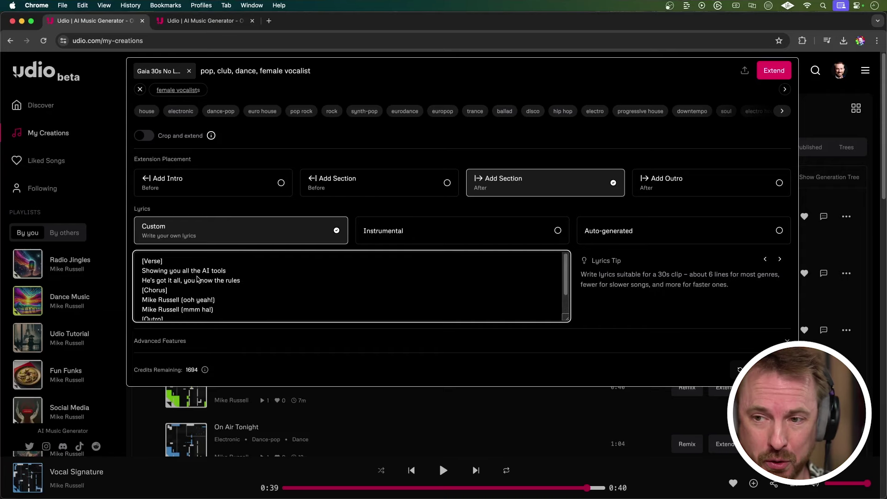
Scroll down through the custom lyrics in Udio's Extend panel
scroll(237, 291, "down", 2)
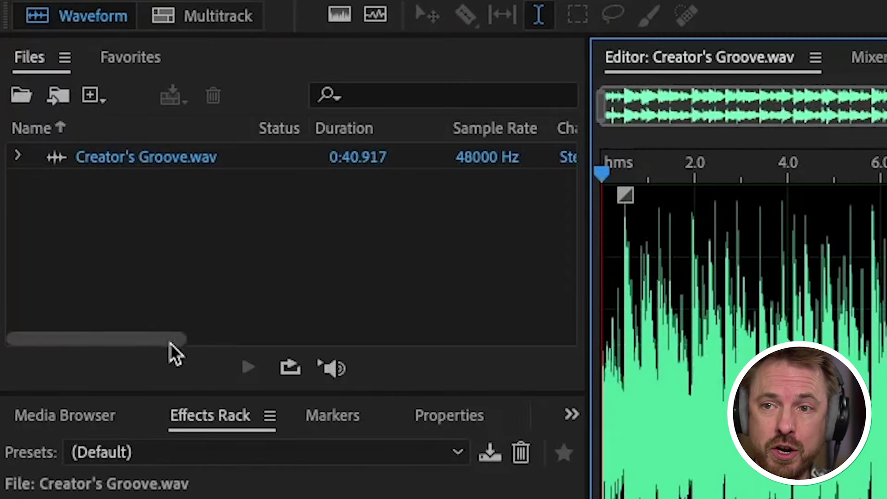
Scroll the Files panel columns to confirm Creator's Groove.wav is 48000 Hz, stereo, 32-bit float
left_click_drag(170, 343, 250, 327)
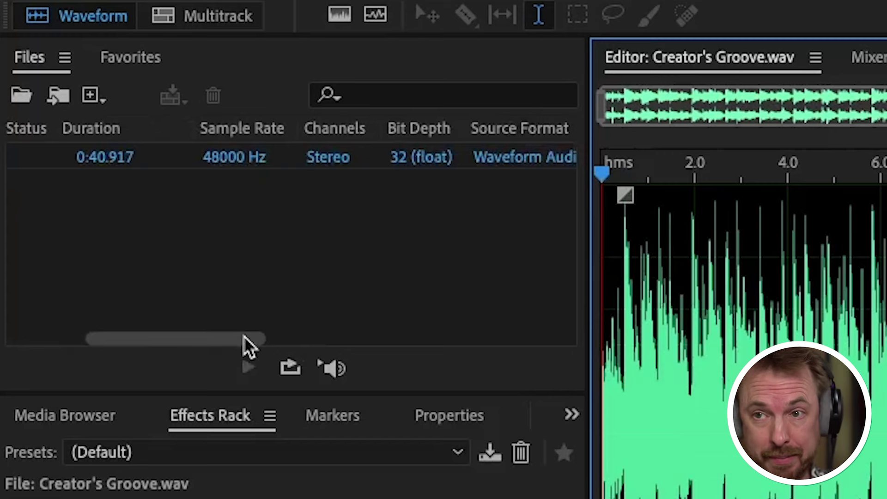
left_click_drag(250, 337, 320, 335)
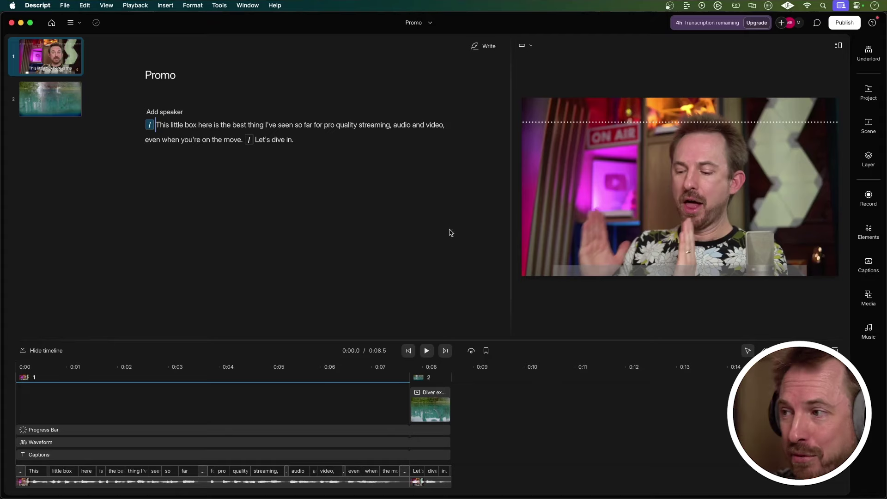
Apply Underlord's Green screen effect to remove the presenter's studio background in scene 1
left_click(869, 52)
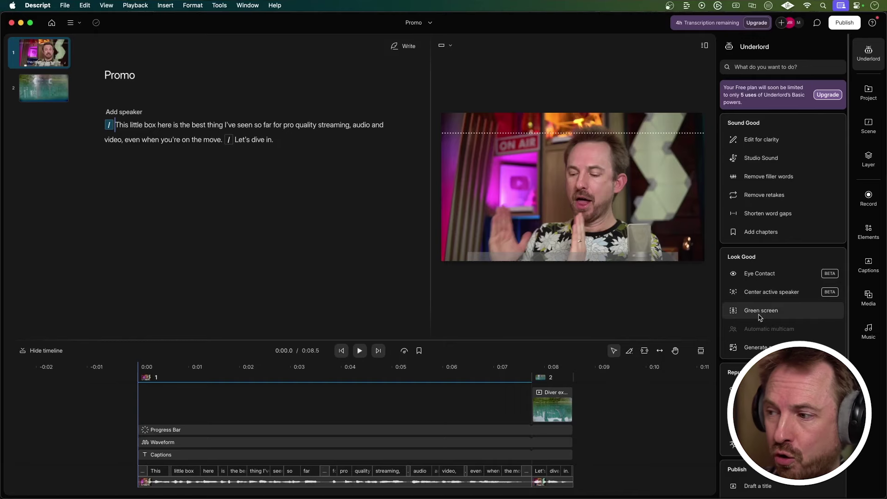
left_click(760, 316)
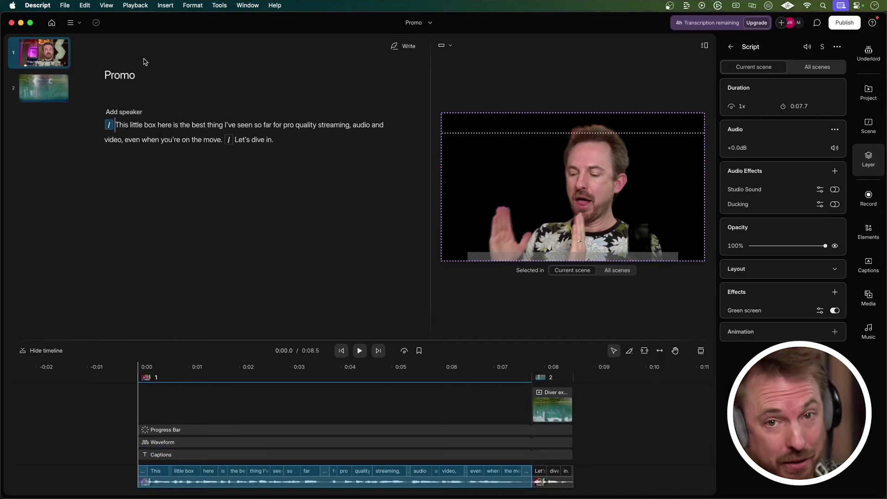
Search stock video for 'space' and send the nebula clip to the back, behind the presenter
left_click(869, 298)
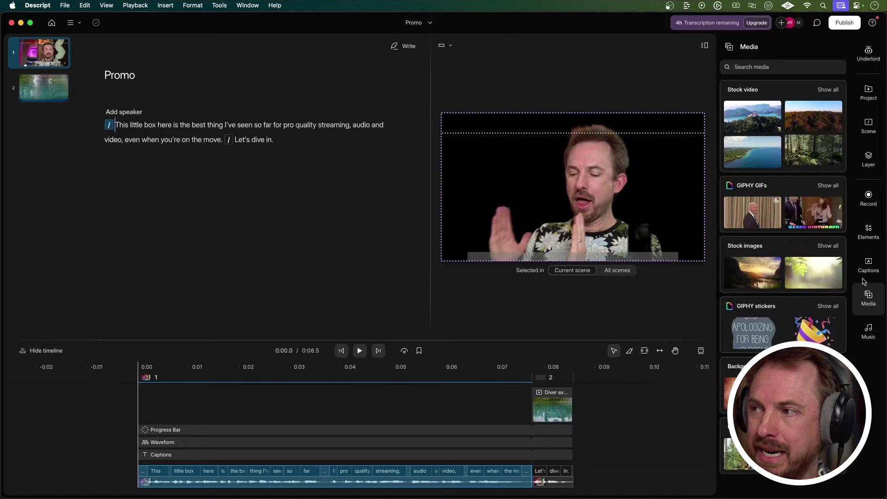
left_click(760, 65)
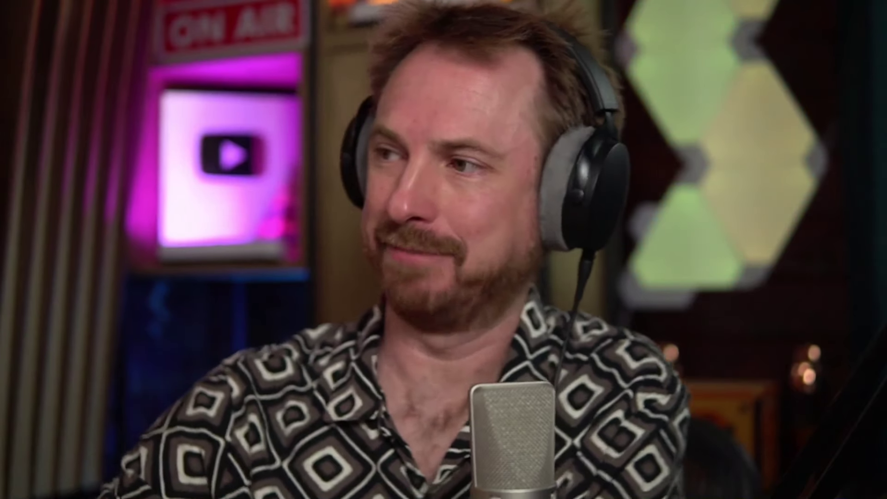
type("space")
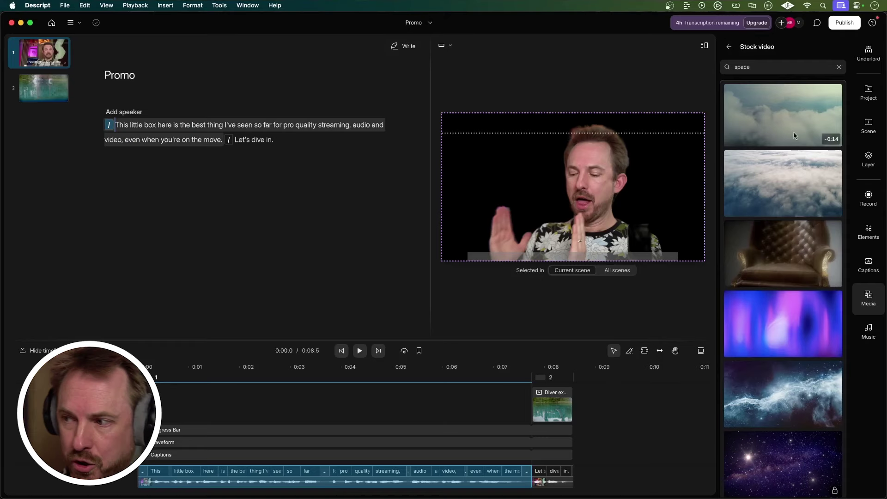
mouse_move(795, 382)
left_mouse_down()
mouse_move(596, 395)
mouse_move(312, 446)
mouse_move(132, 491)
left_mouse_up()
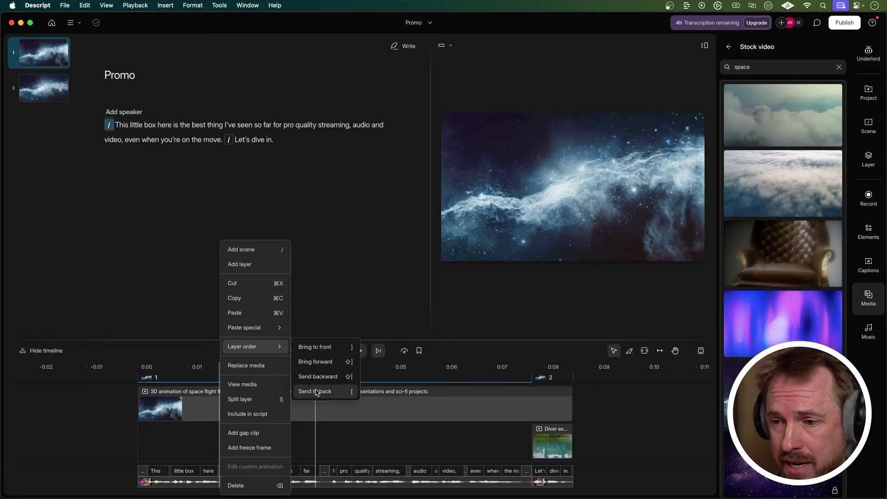
left_click(323, 391)
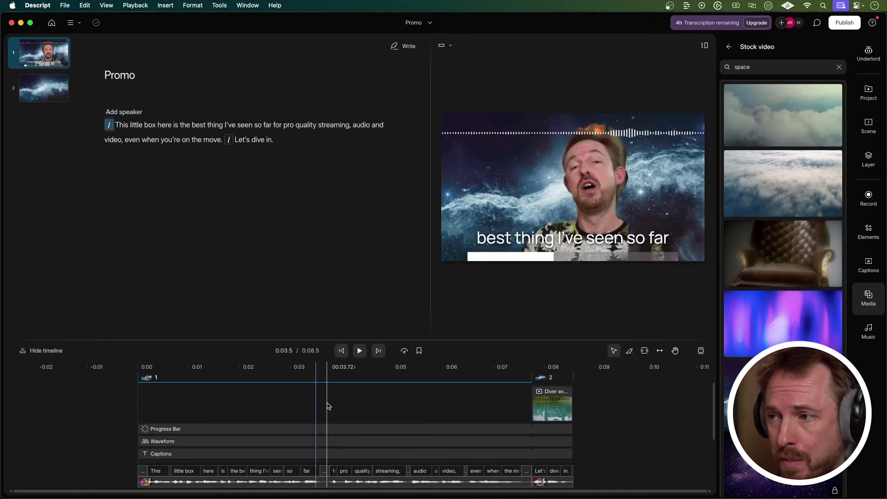
Play the promo from the start to preview the nebula background
left_click(140, 369)
left_click(195, 374)
key("space")
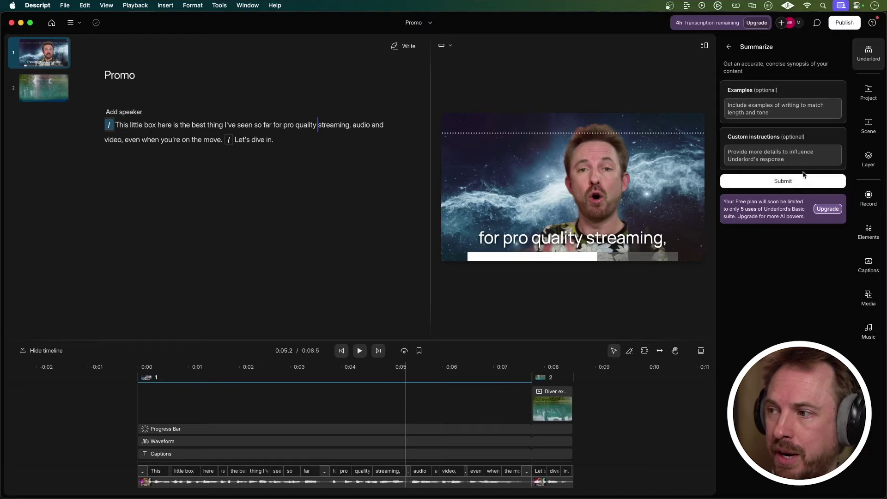
Have Underlord generate a summary and social posts for the promo
left_click(804, 177)
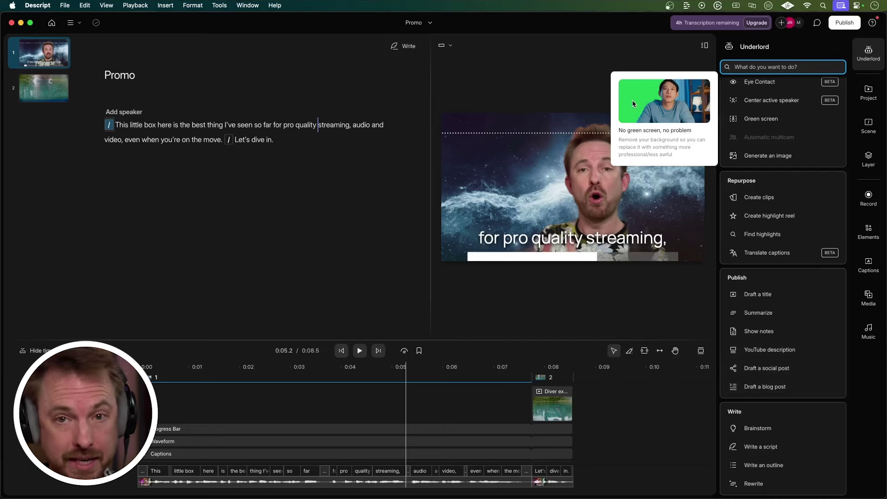
left_click(747, 368)
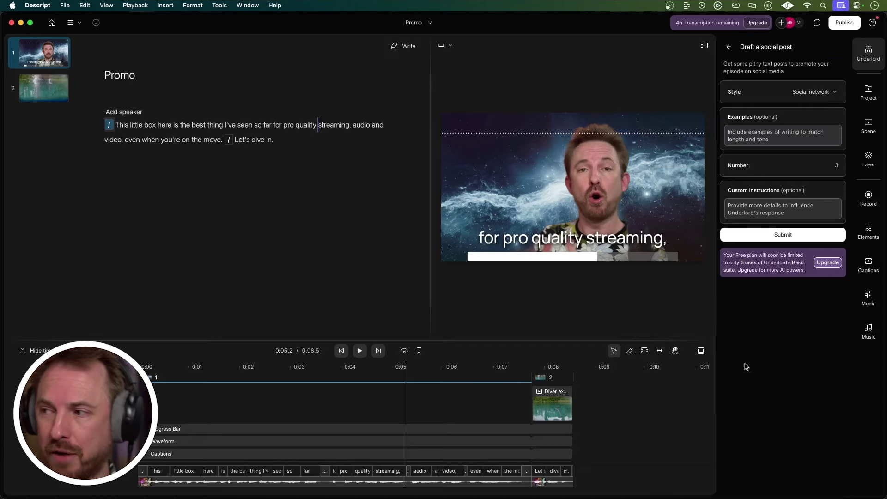
left_click(775, 238)
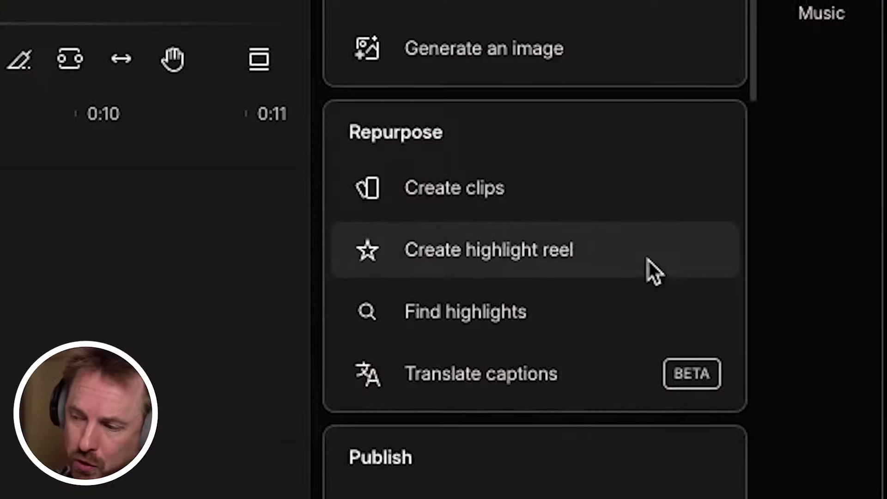
scroll(648, 266, "down", 5)
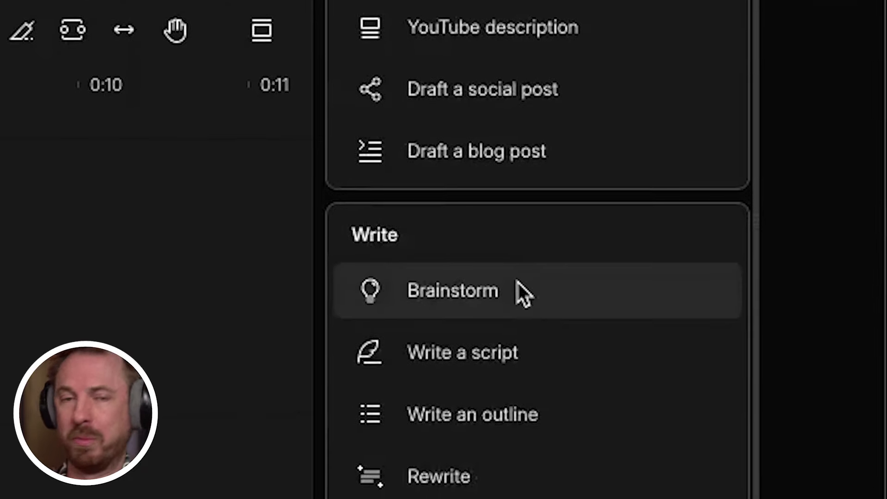
Ask Underlord to brainstorm creator pain points, then drag the playhead back to 0:07.7
mouse_move(516, 292)
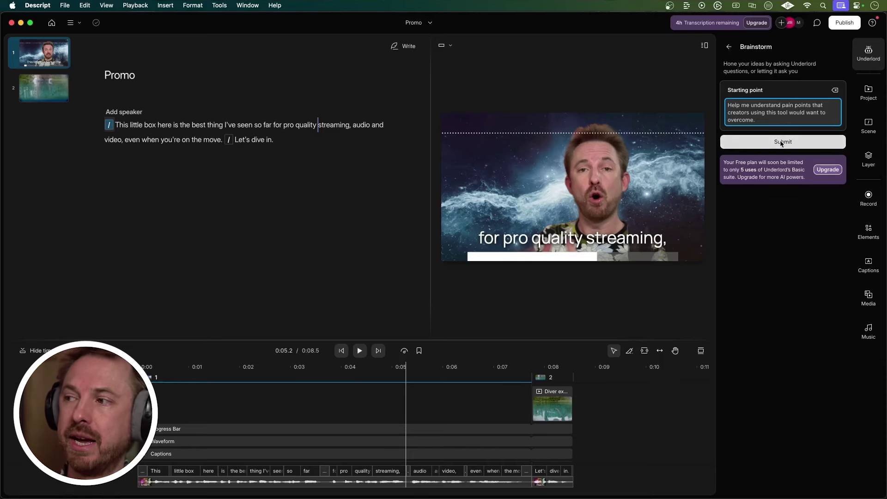
left_click(788, 142)
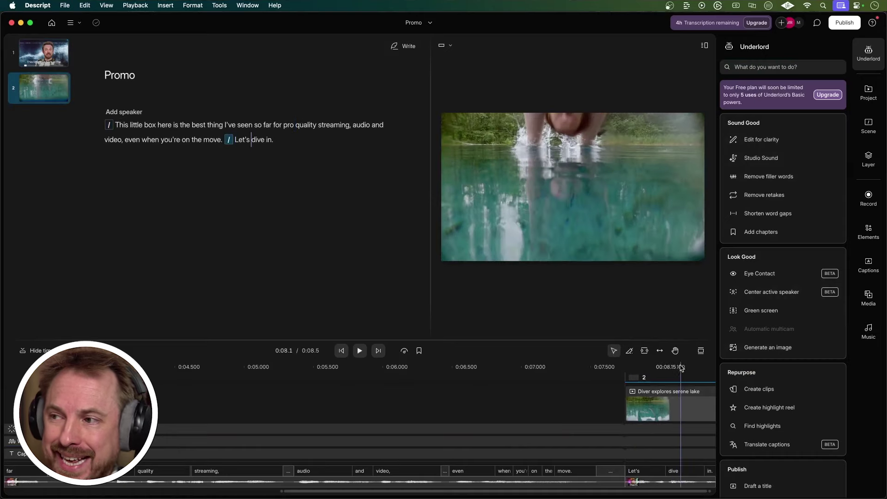
left_click_drag(688, 368, 624, 371)
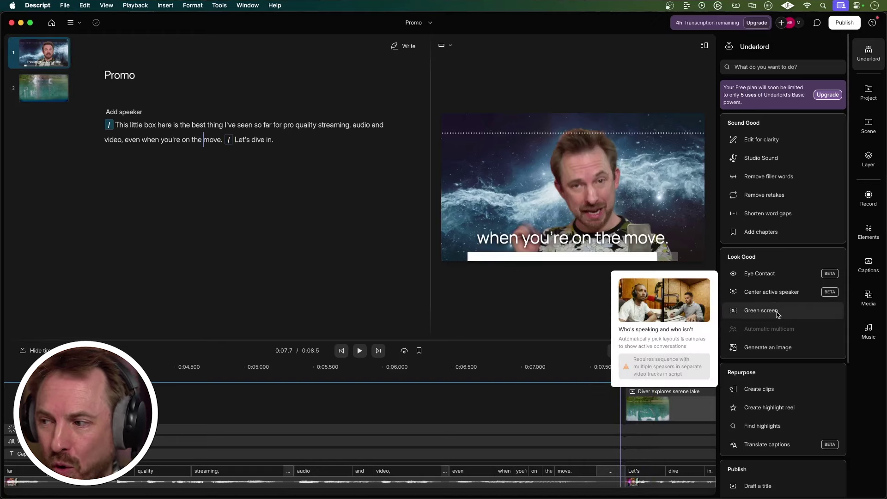
Generate AI images for 'Diving into water' and place the lake-diver image on the diver clip
left_click(775, 351)
type("Diving into water")
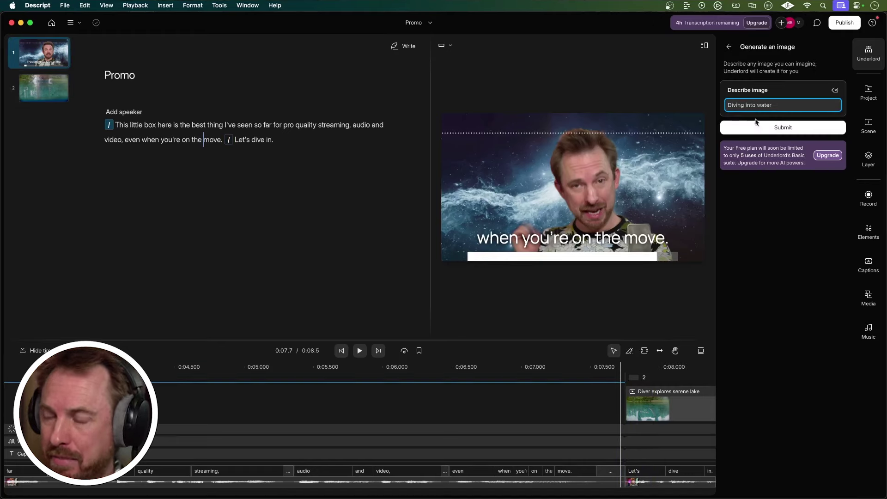
left_click(757, 123)
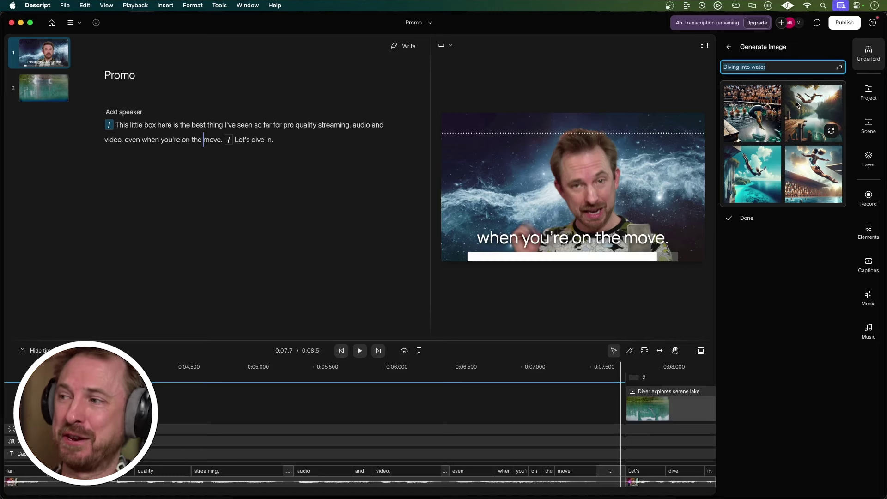
left_click(797, 105)
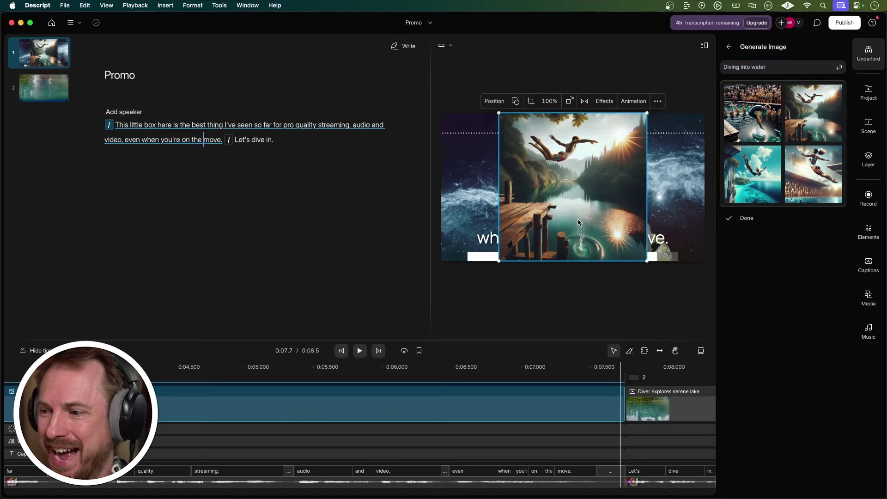
left_click_drag(567, 402, 649, 387)
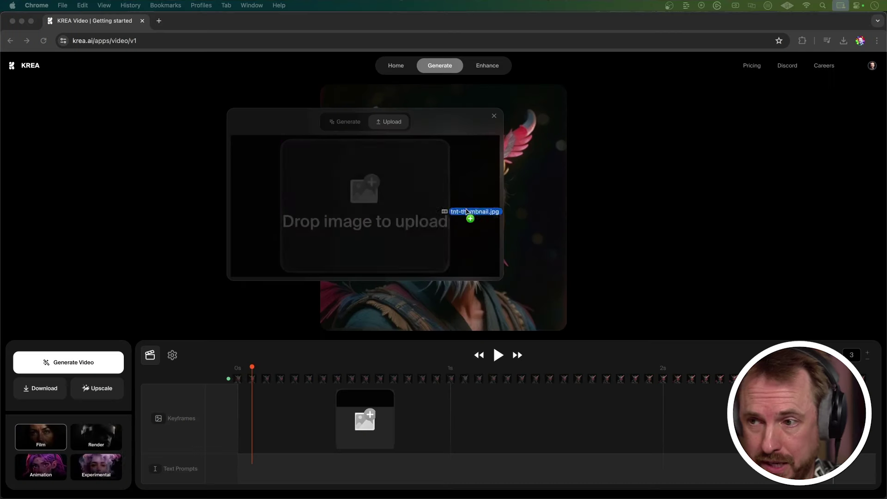
Drag two image files from Finder into the upload dialog
left_click_drag(470, 214, 374, 200)
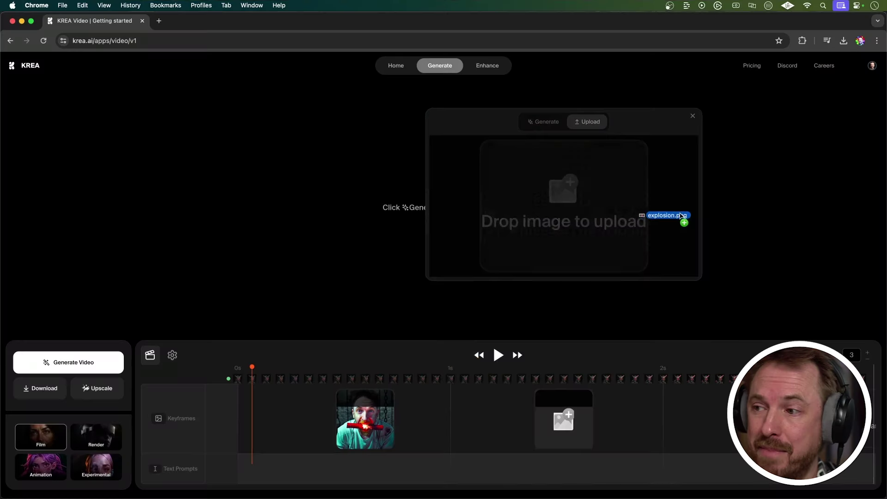
left_click_drag(663, 214, 661, 215)
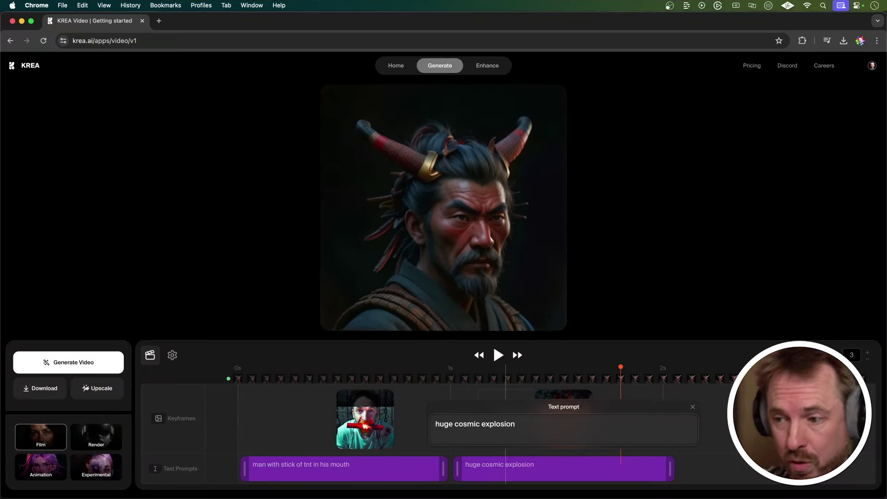
Move the TNT keyframe to 0.5 and generate the video from both keyframes
left_click(289, 419)
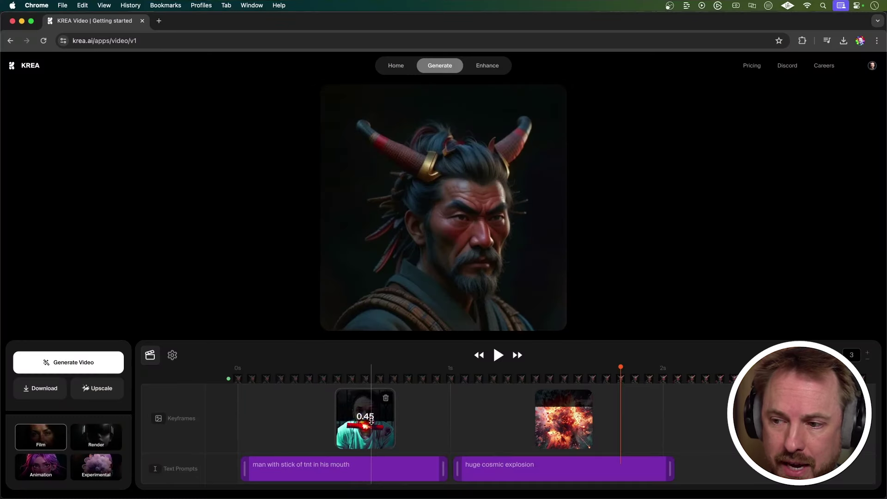
left_click_drag(372, 420, 386, 420)
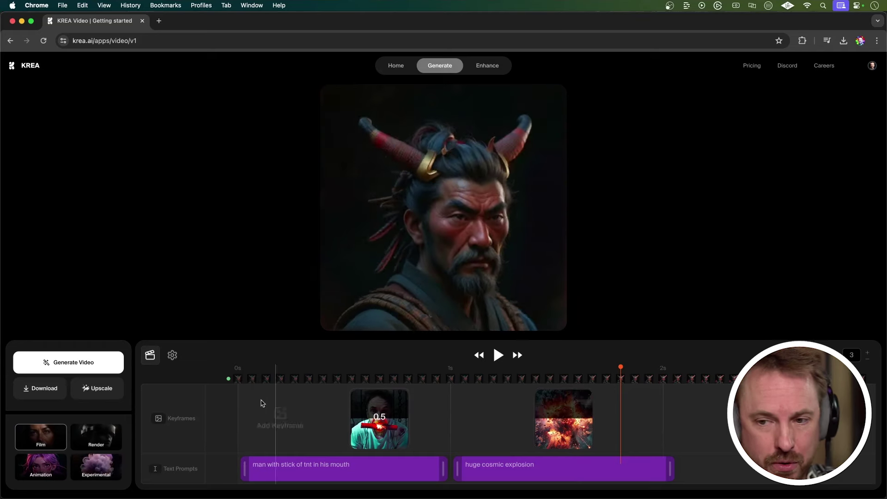
left_click(92, 363)
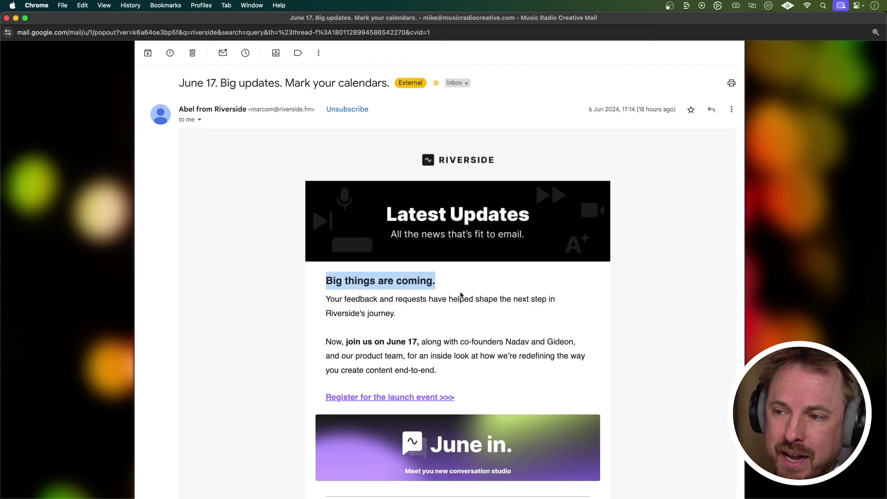
Highlight 'June 17' in Riverside's 'Big updates' email and scroll through the message
left_click_drag(389, 343, 414, 343)
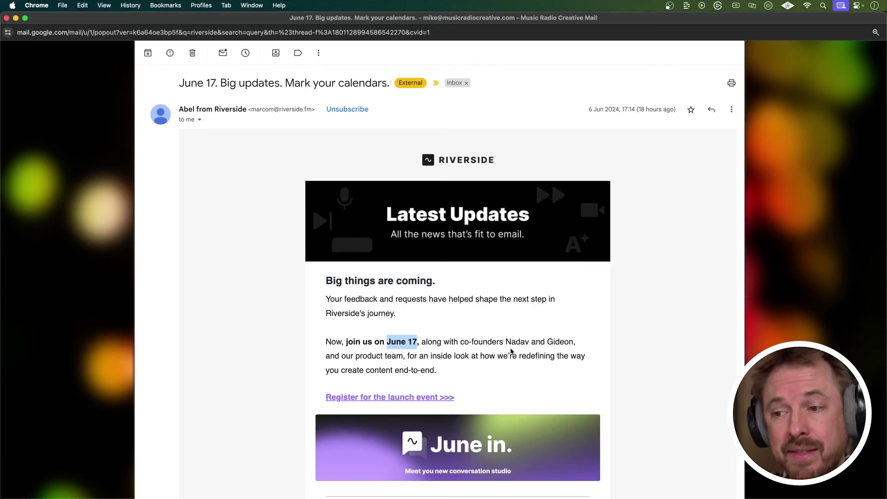
scroll(511, 352, "down", 6)
scroll(511, 352, "down", 4)
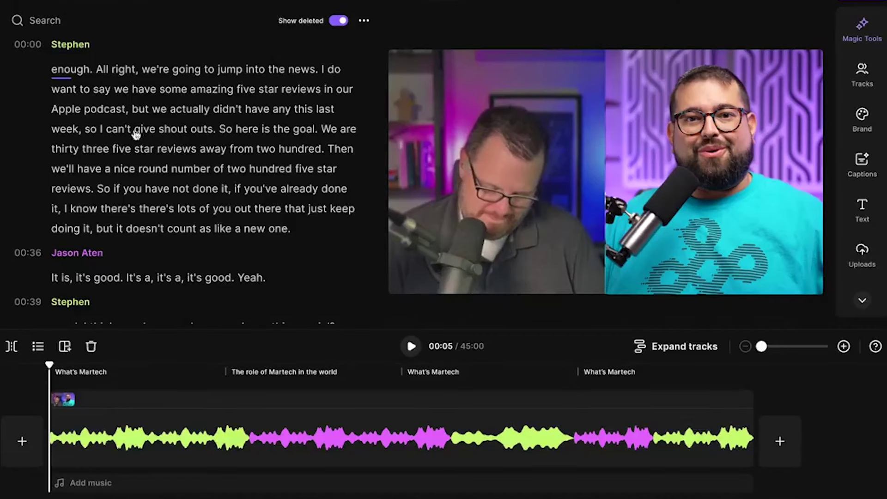
Replace 'thirty three' with 'twenty nine' in the transcript using VideoDub and generate the new AI voice
left_click(102, 152)
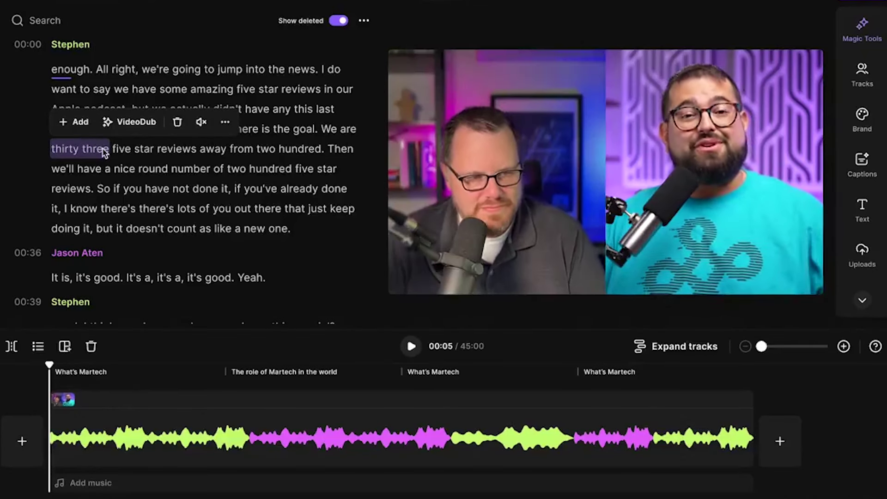
left_click(131, 124)
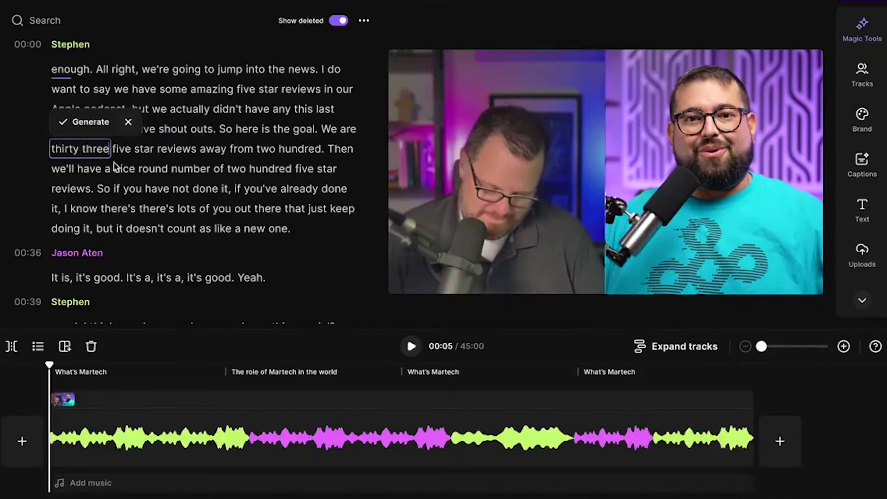
type("twenty nine")
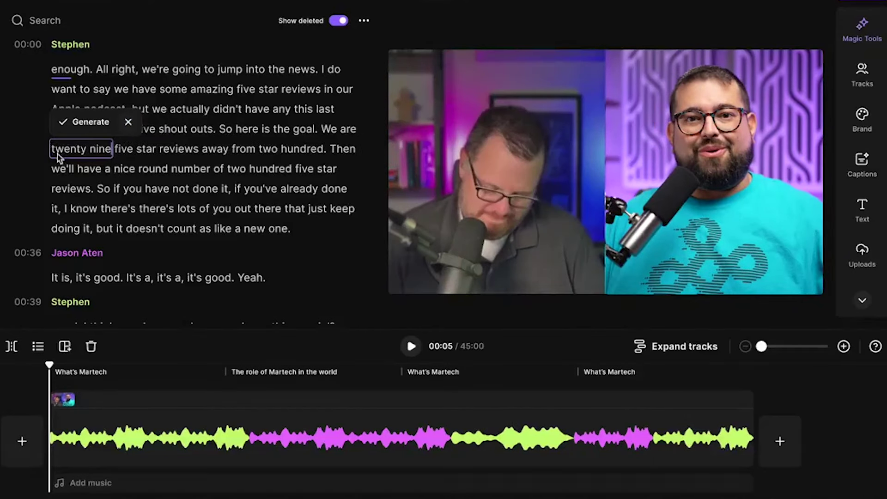
left_click(82, 123)
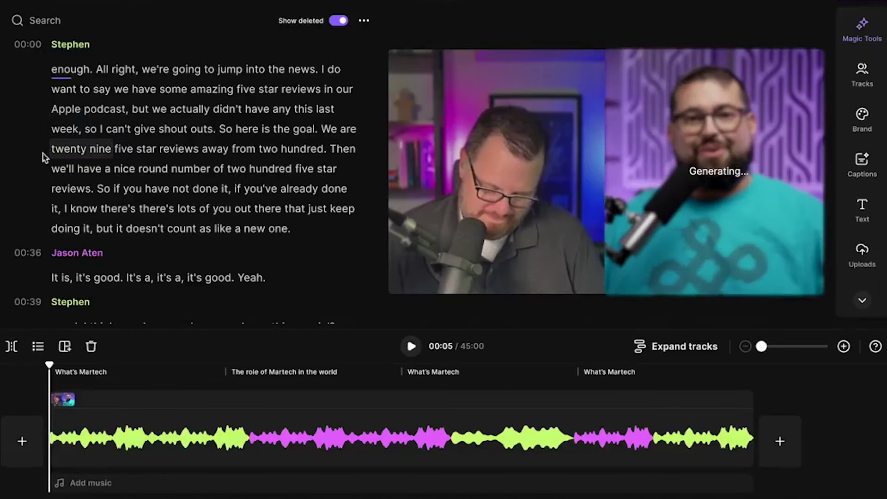